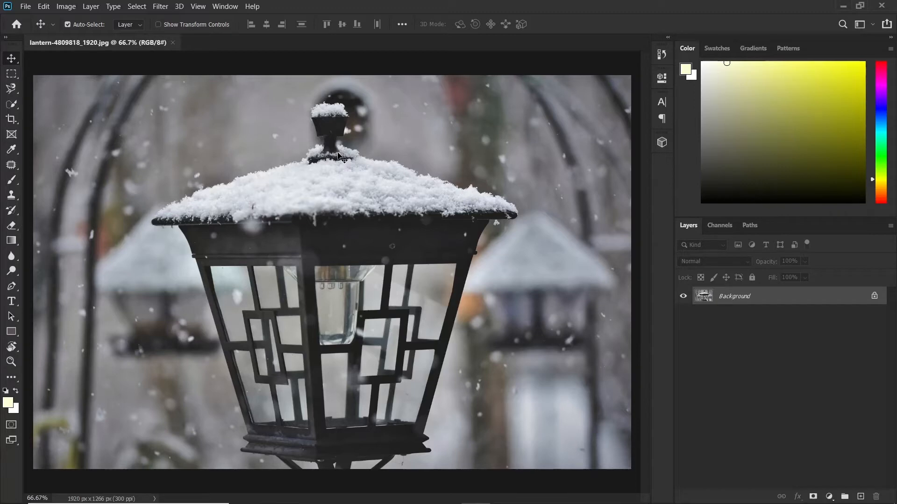
- Convert the Background layer to a smart object and open the Lighting Effects filter for it
{"action": "right_click", "coordinate": [737, 298]}
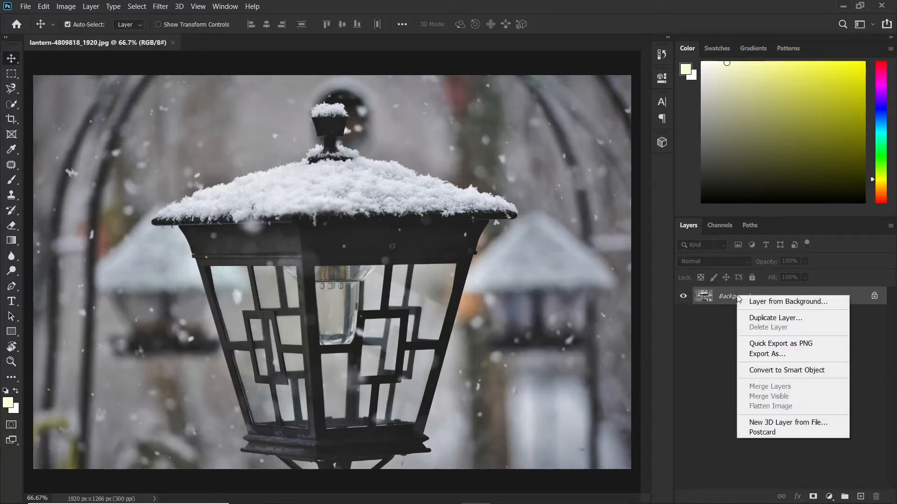
{"action": "left_click", "coordinate": [758, 371]}
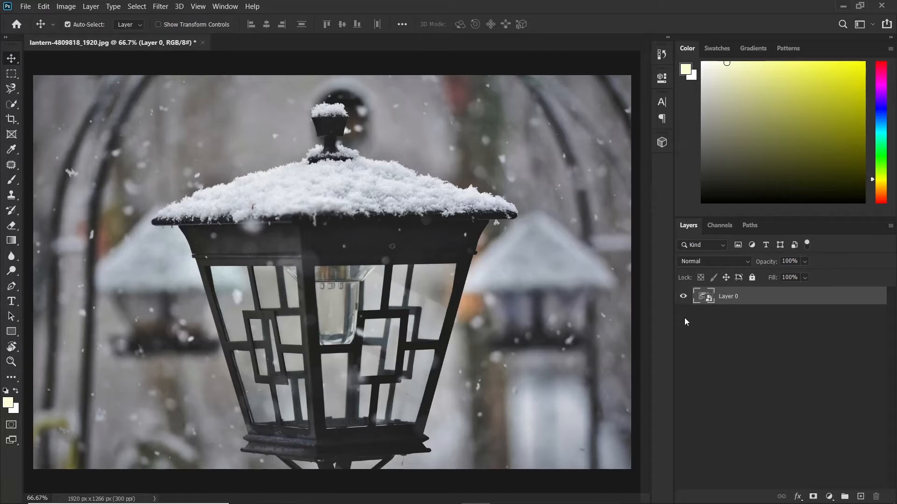
{"action": "left_click", "coordinate": [160, 7]}
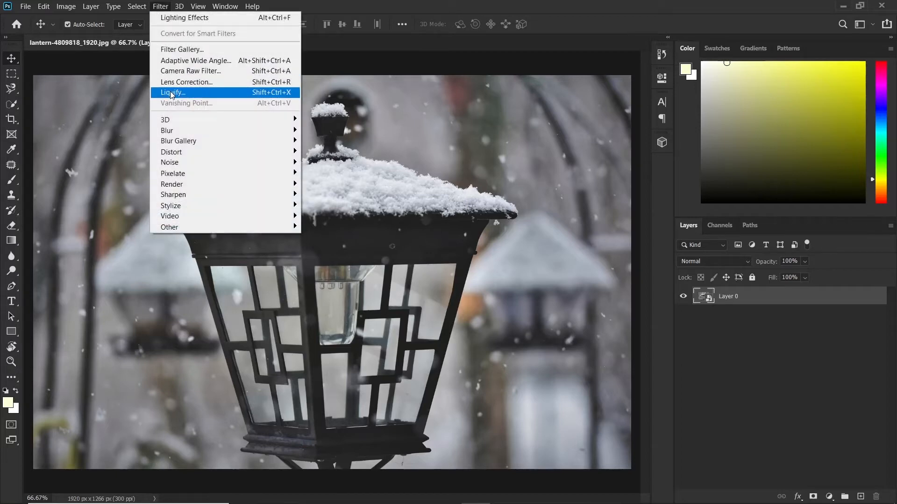
{"action": "mouse_move", "coordinate": [200, 185]}
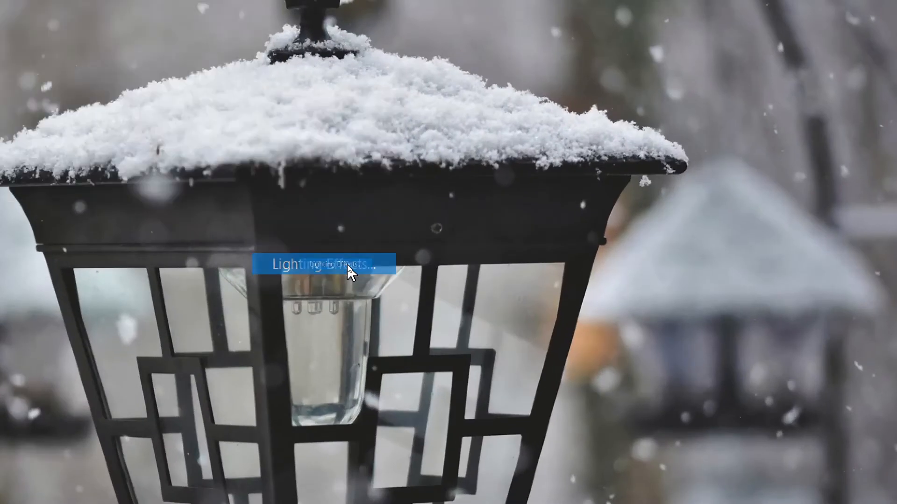
{"action": "left_click", "coordinate": [347, 262]}
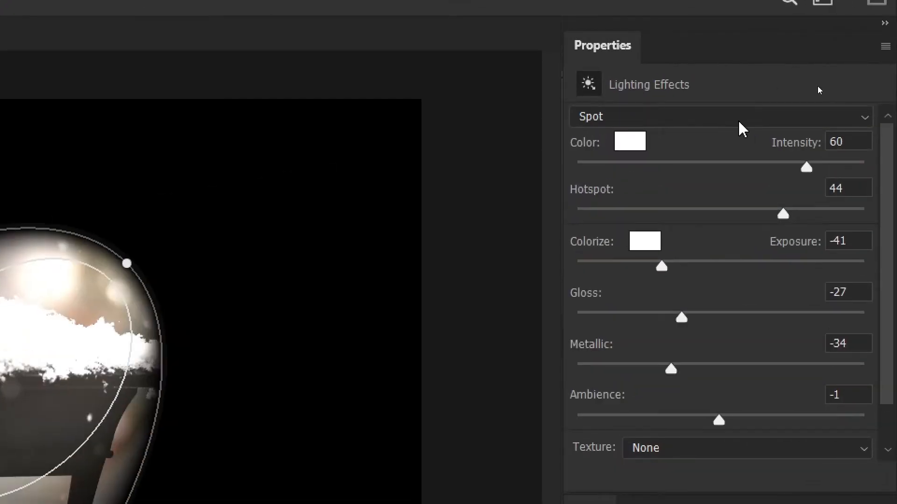
- Change the light type to Point and fit the light over the lantern's bulb, shrinking its radius to about the bulb's width
{"action": "left_click", "coordinate": [818, 86]}
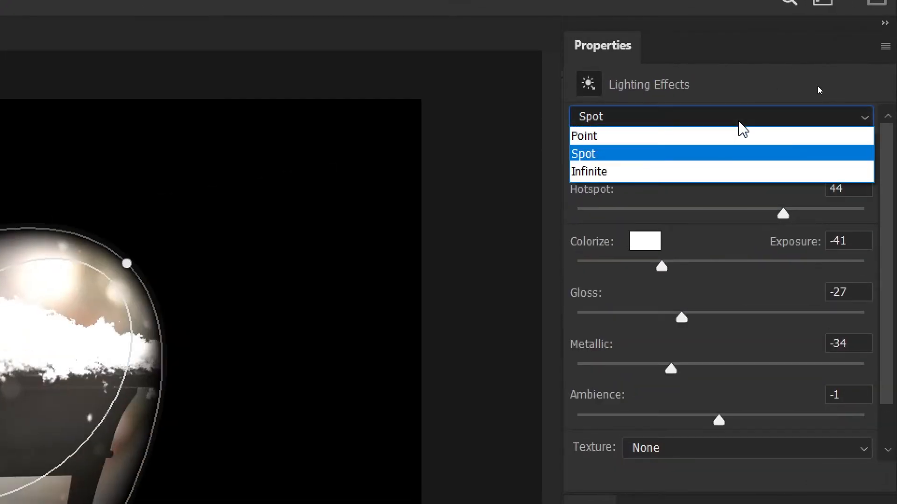
{"action": "left_click", "coordinate": [603, 140]}
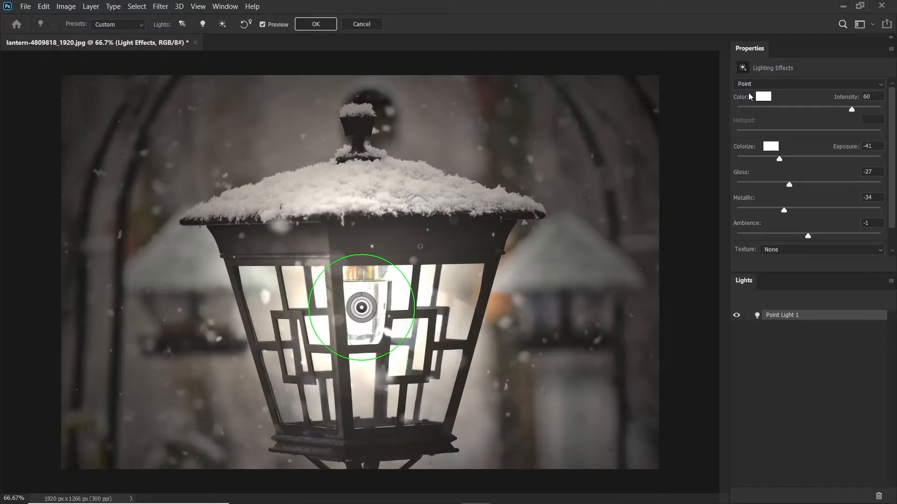
{"action": "mouse_move", "coordinate": [386, 295]}
{"action": "left_mouse_down"}
{"action": "mouse_move", "coordinate": [390, 311]}
{"action": "mouse_move", "coordinate": [409, 302]}
{"action": "mouse_move", "coordinate": [376, 289]}
{"action": "left_mouse_up"}
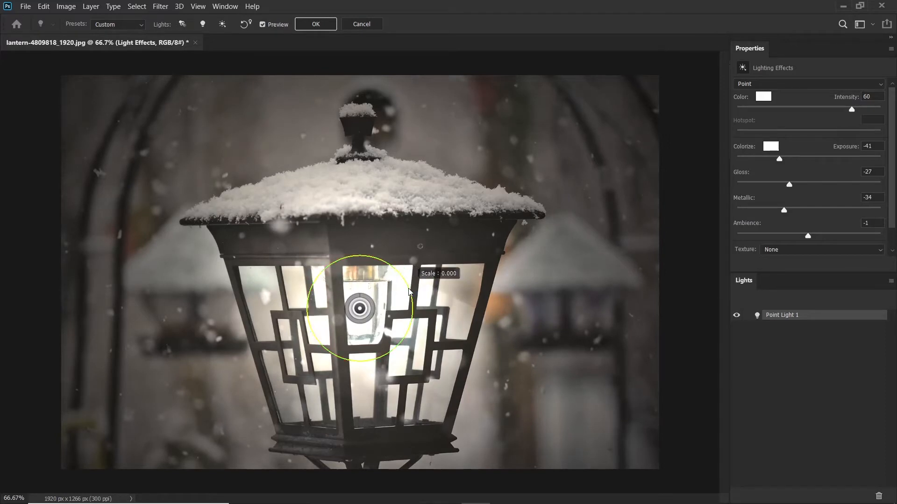
{"action": "left_click_drag", "start_coordinate": [409, 293], "coordinate": [385, 301]}
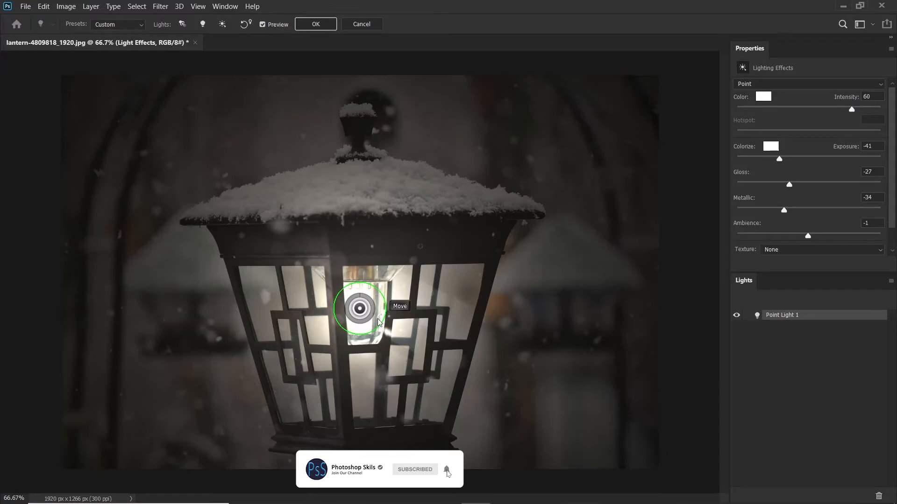
{"action": "left_click_drag", "start_coordinate": [374, 308], "coordinate": [376, 302]}
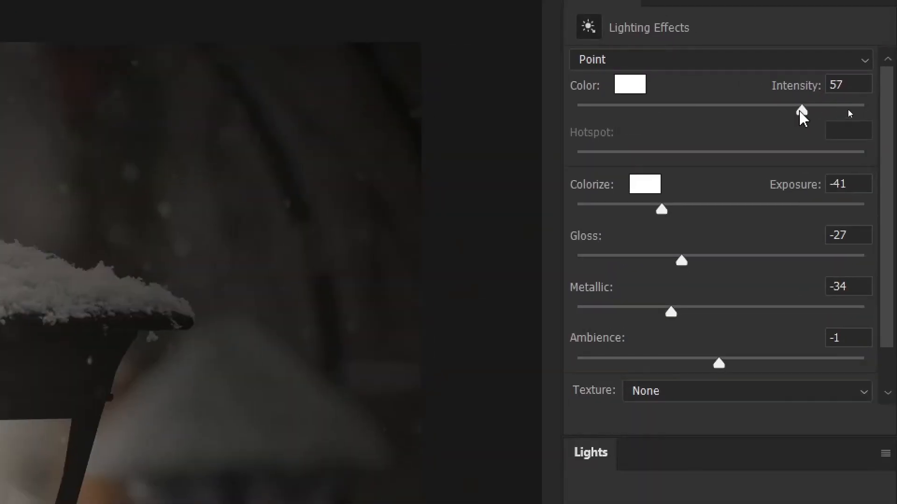
- Set the point light's intensity to 57, exposure to -34, gloss to -71 and metallic to 89
{"action": "left_click_drag", "start_coordinate": [800, 111], "coordinate": [784, 109]}
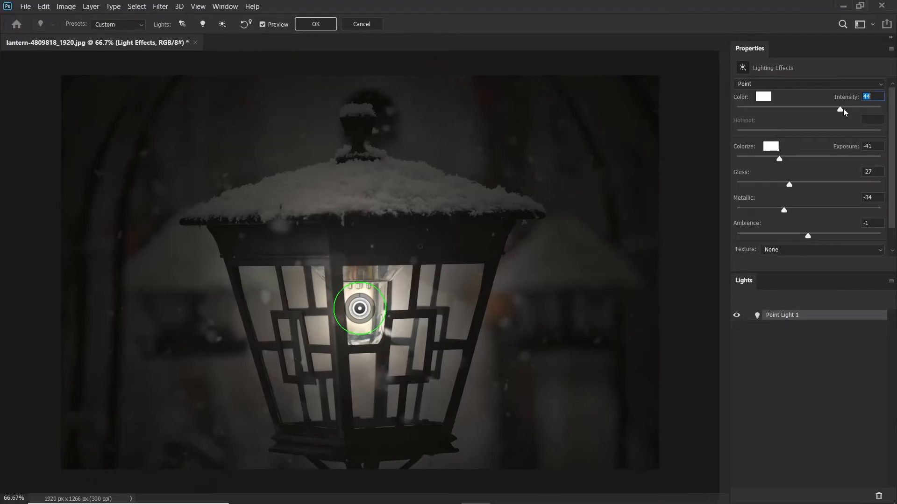
{"action": "left_click_drag", "start_coordinate": [846, 108], "coordinate": [849, 108]}
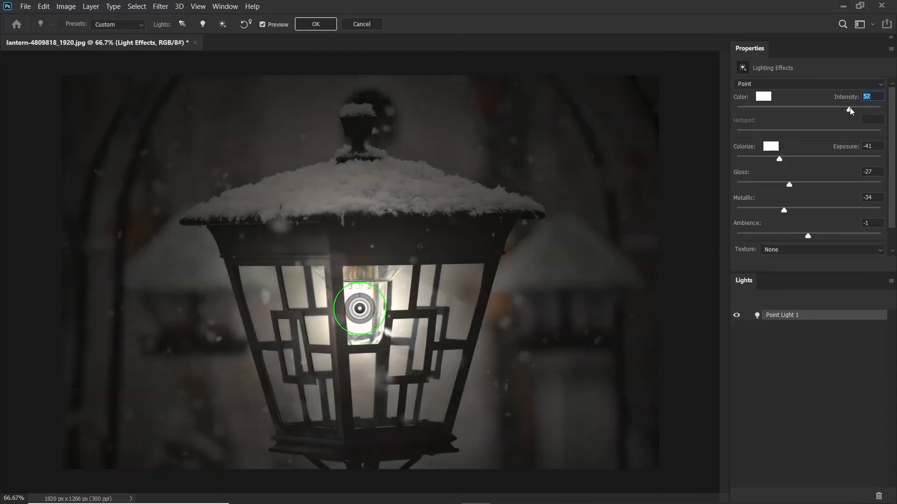
{"action": "mouse_move", "coordinate": [779, 159]}
{"action": "left_mouse_down"}
{"action": "mouse_move", "coordinate": [793, 160]}
{"action": "mouse_move", "coordinate": [786, 161]}
{"action": "left_mouse_up"}
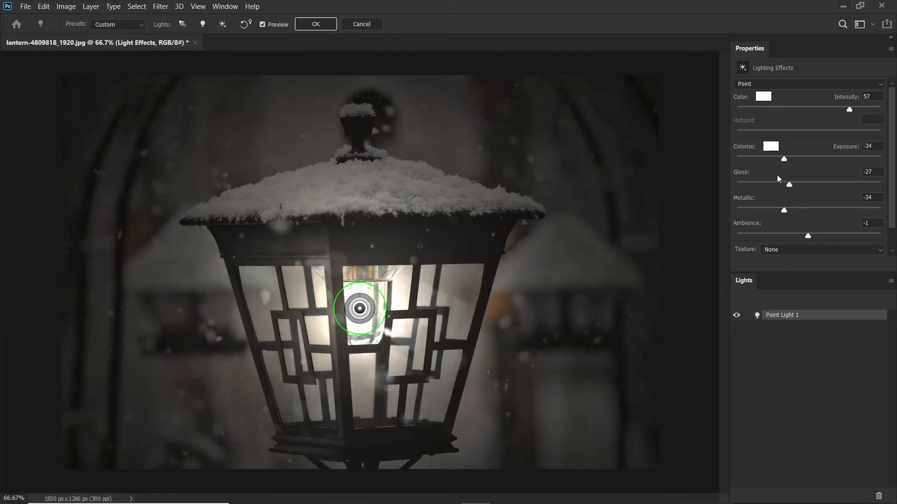
{"action": "left_click_drag", "start_coordinate": [789, 185], "coordinate": [759, 186]}
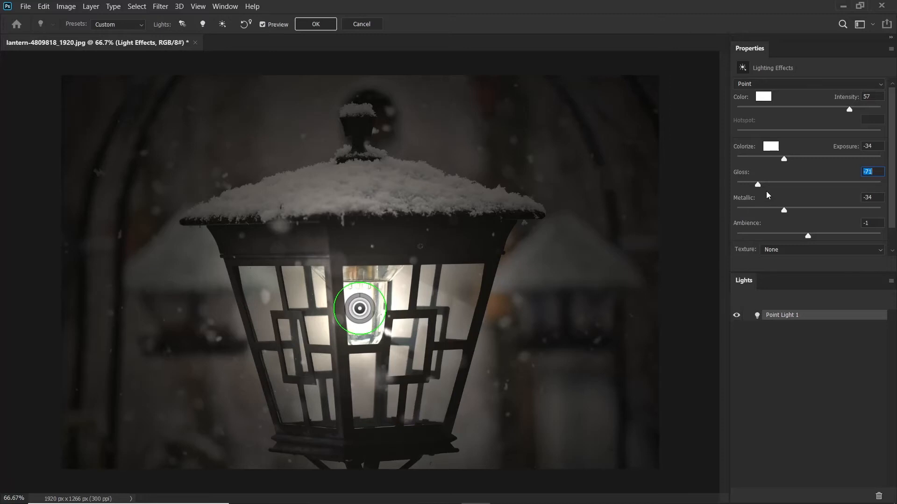
{"action": "left_click_drag", "start_coordinate": [781, 207], "coordinate": [874, 217]}
{"action": "left_click", "coordinate": [777, 203]}
- Set the Colorize color to blue-violet (H 244, S 90, B 71) and the ambience to 7
{"action": "left_click", "coordinate": [771, 146]}
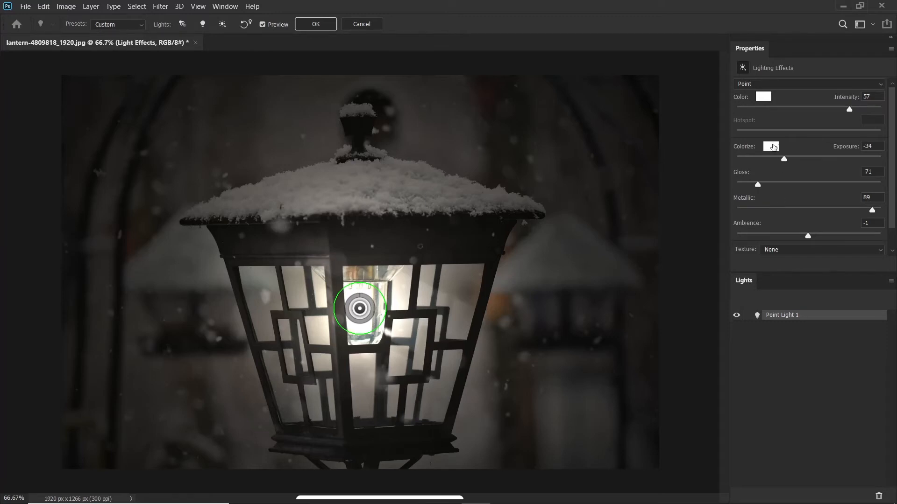
{"action": "left_click_drag", "start_coordinate": [747, 281], "coordinate": [721, 277]}
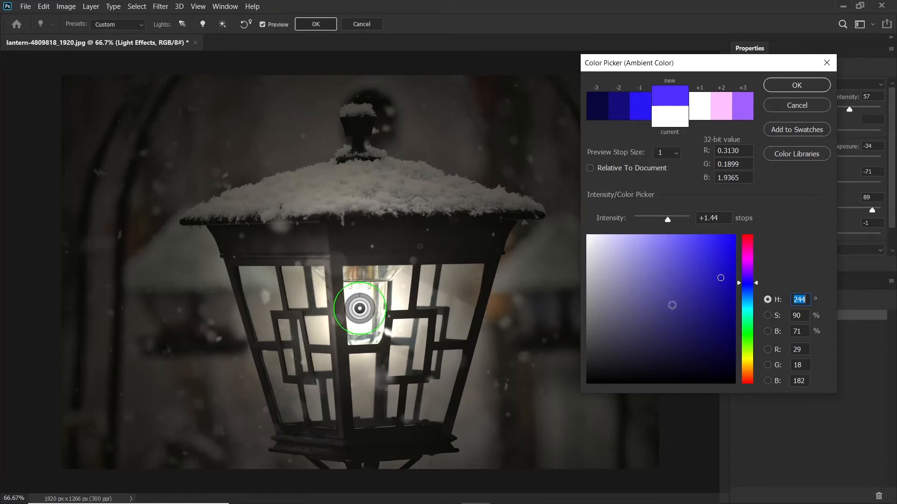
{"action": "left_click", "coordinate": [786, 84]}
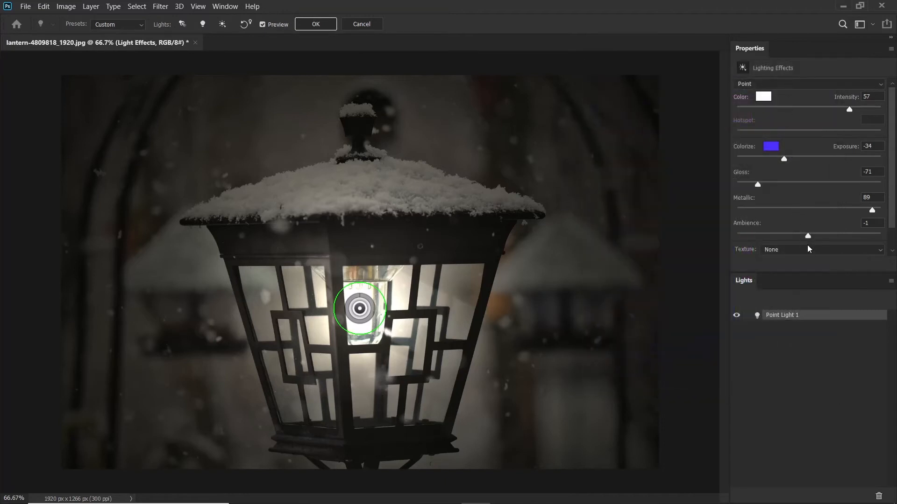
{"action": "left_click_drag", "start_coordinate": [810, 238], "coordinate": [815, 238]}
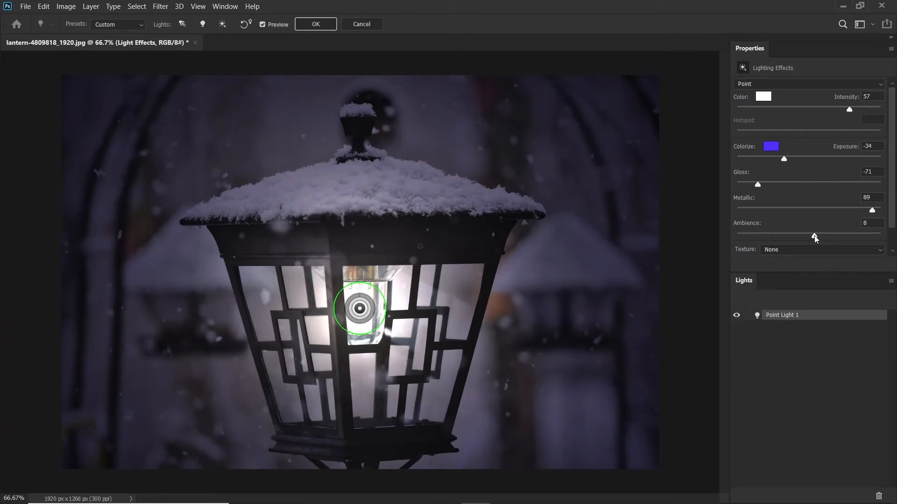
{"action": "left_click_drag", "start_coordinate": [815, 238], "coordinate": [814, 237]}
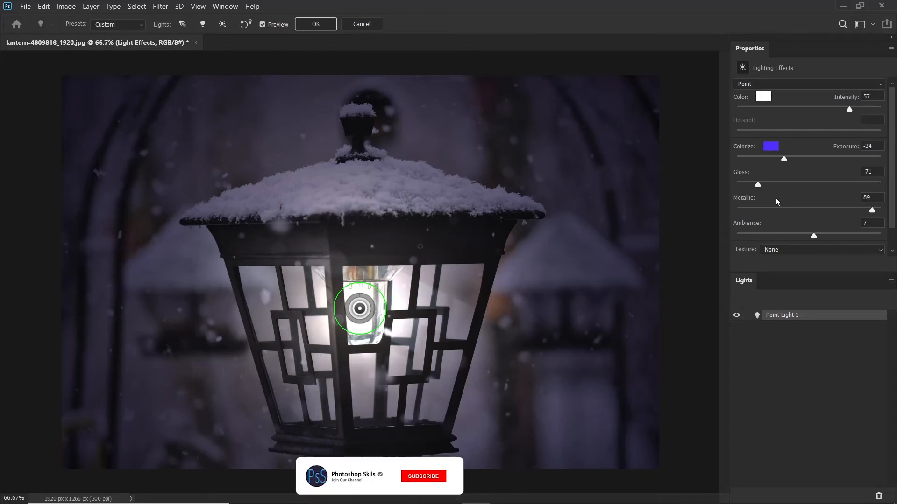
- Recenter the light on the bulb, give it a warm orange color (H 34, S 50, B 80) and apply the filter
{"action": "left_click_drag", "start_coordinate": [379, 300], "coordinate": [382, 299]}
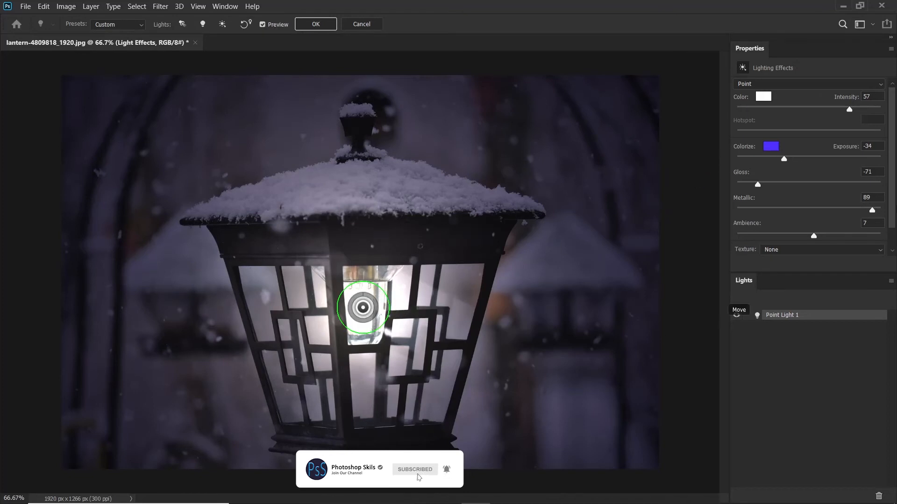
{"action": "left_click", "coordinate": [765, 96]}
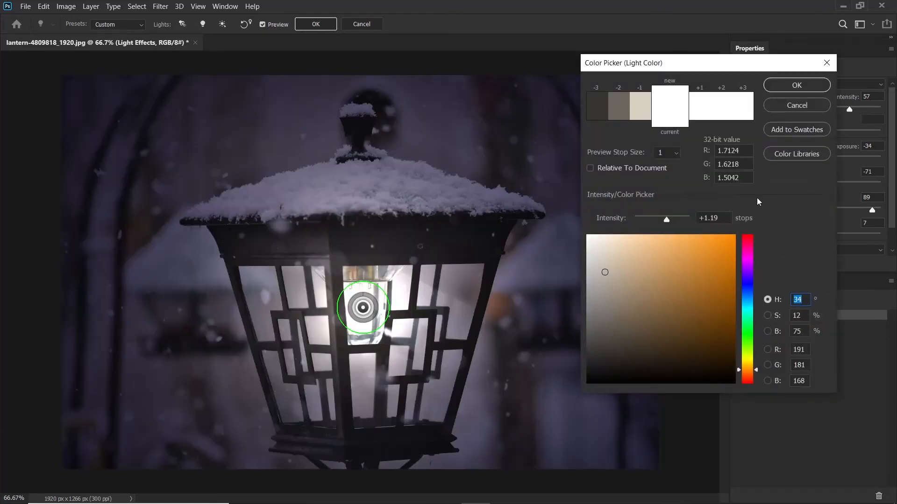
{"action": "left_click", "coordinate": [661, 265]}
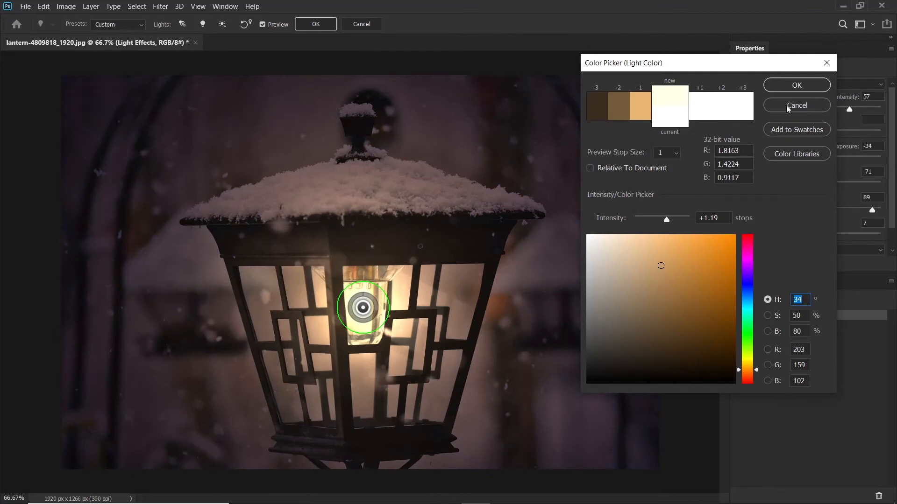
{"action": "left_click", "coordinate": [796, 87]}
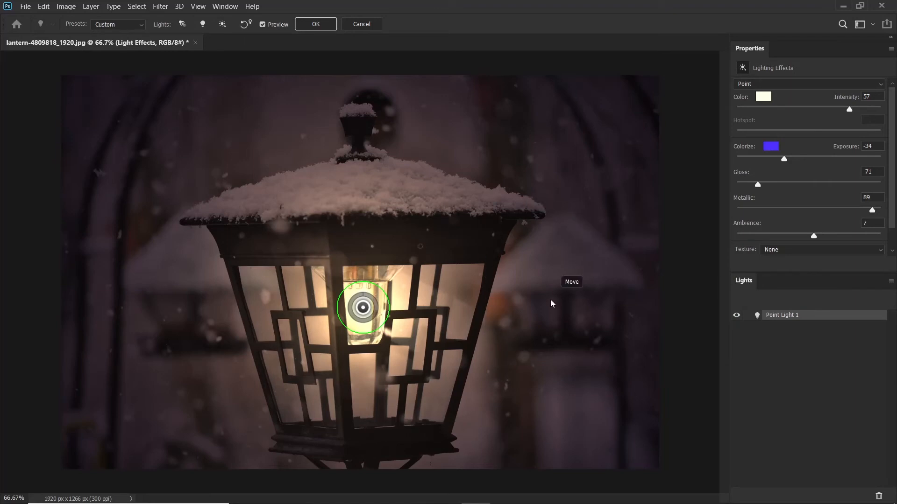
{"action": "left_click", "coordinate": [316, 24]}
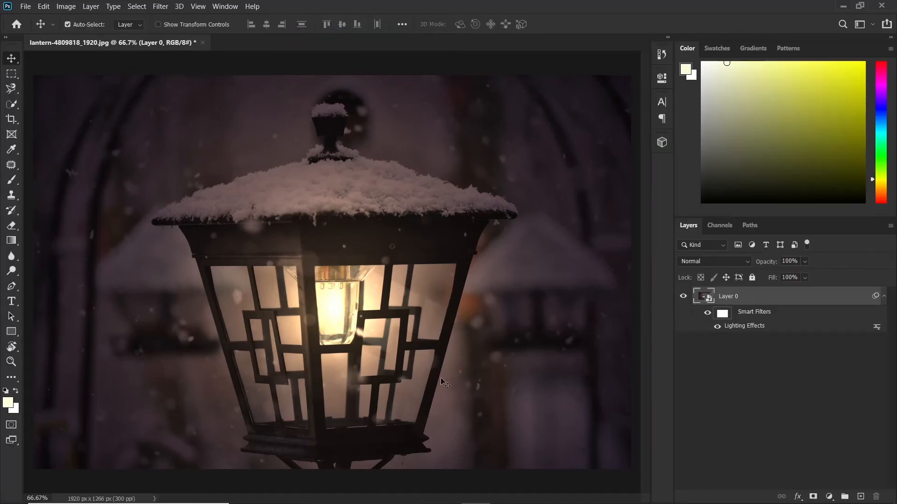
- Compare the image without and with the Lighting Effects smart filter
{"action": "left_click", "coordinate": [717, 327]}
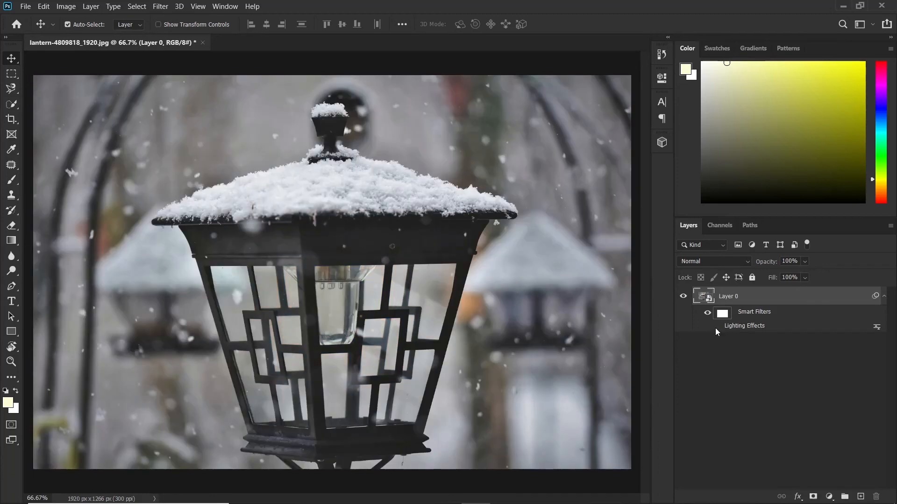
{"action": "left_click", "coordinate": [716, 327]}
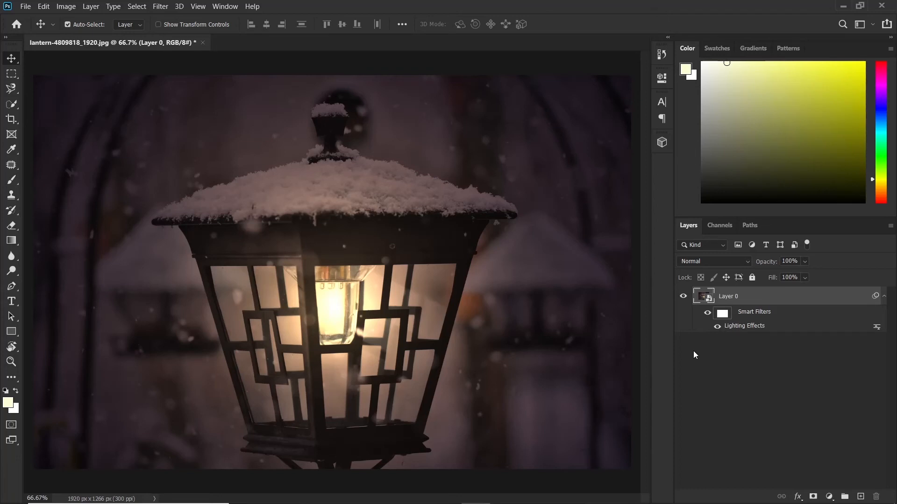
- Edit the Lighting Effects smart filter, raising the metallic value to its maximum, and apply it
{"action": "double_click", "coordinate": [750, 325]}
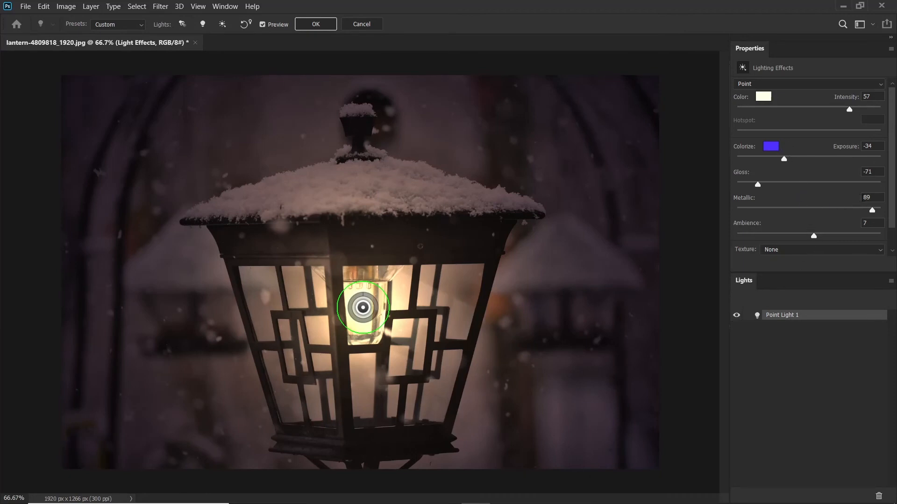
{"action": "left_click_drag", "start_coordinate": [872, 209], "coordinate": [881, 210]}
{"action": "left_click", "coordinate": [312, 26]}
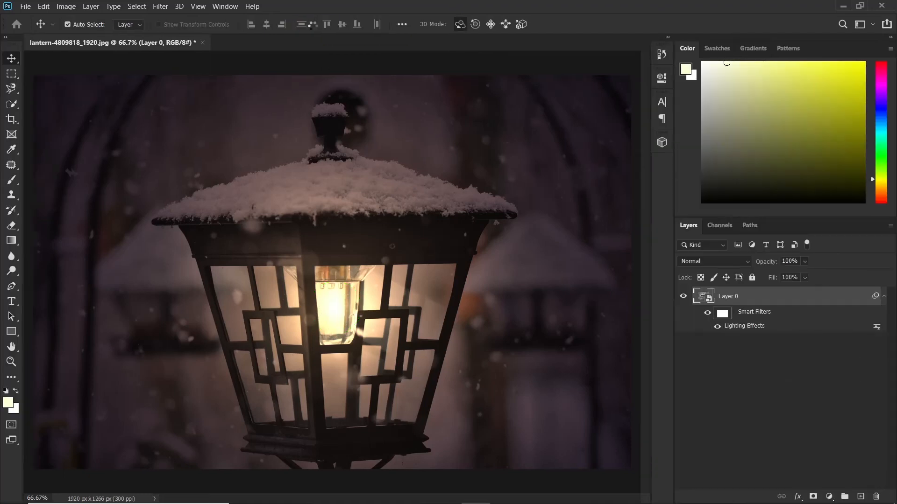